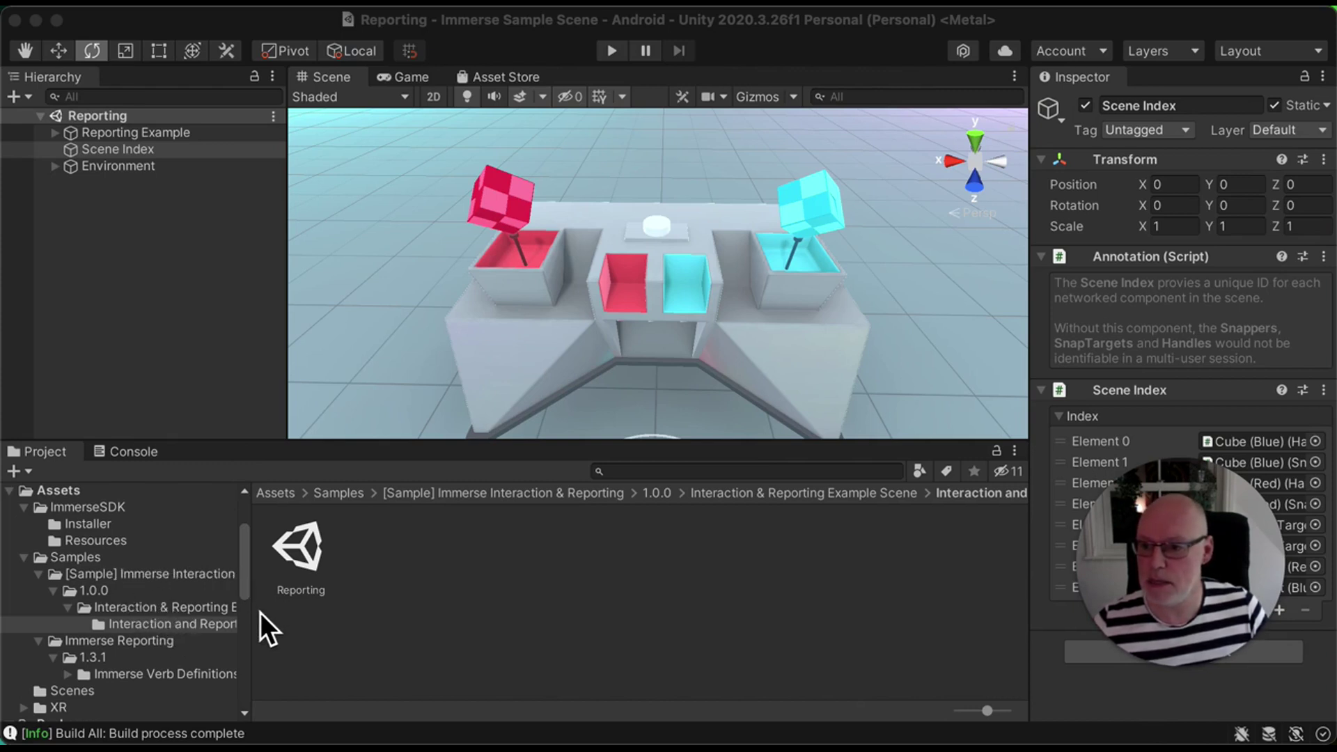
Step: Widen the Project folder tree so full folder names show, then deselect Scene Index
left_click_drag(269, 634, 379, 637)
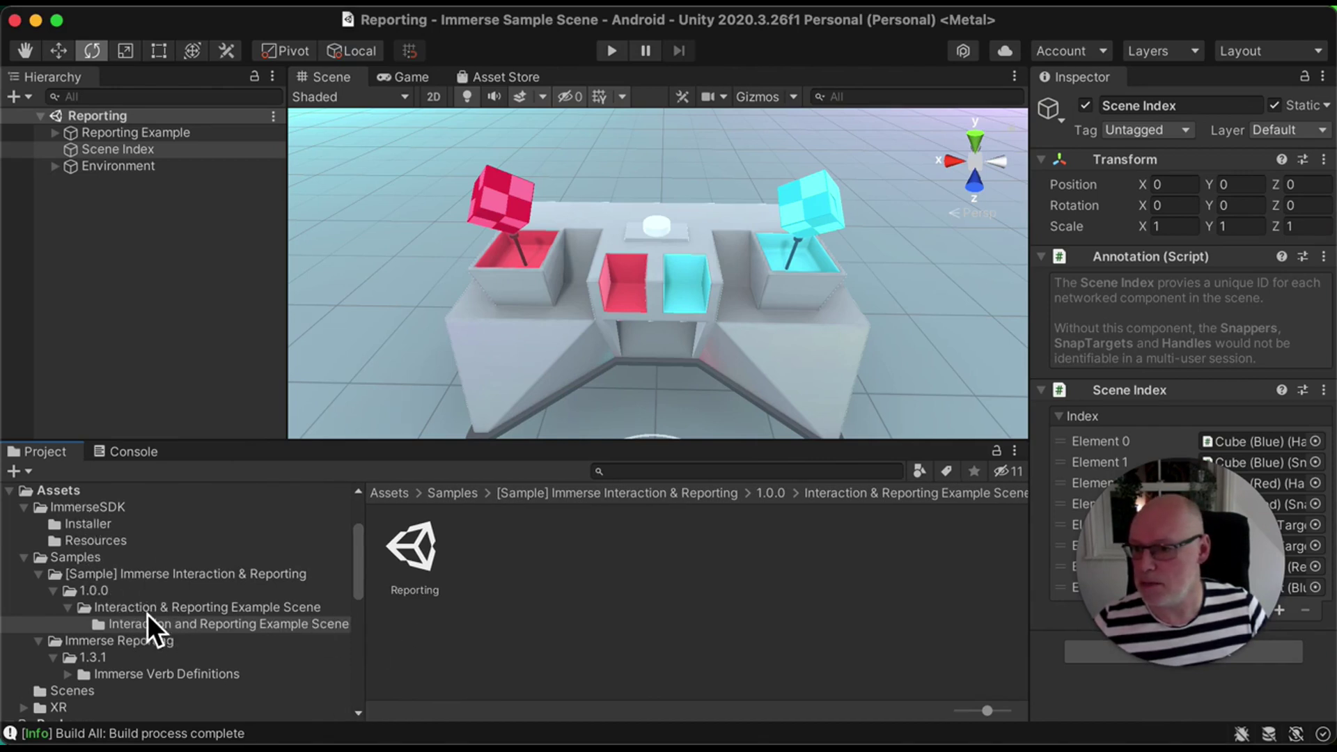
left_click(483, 607)
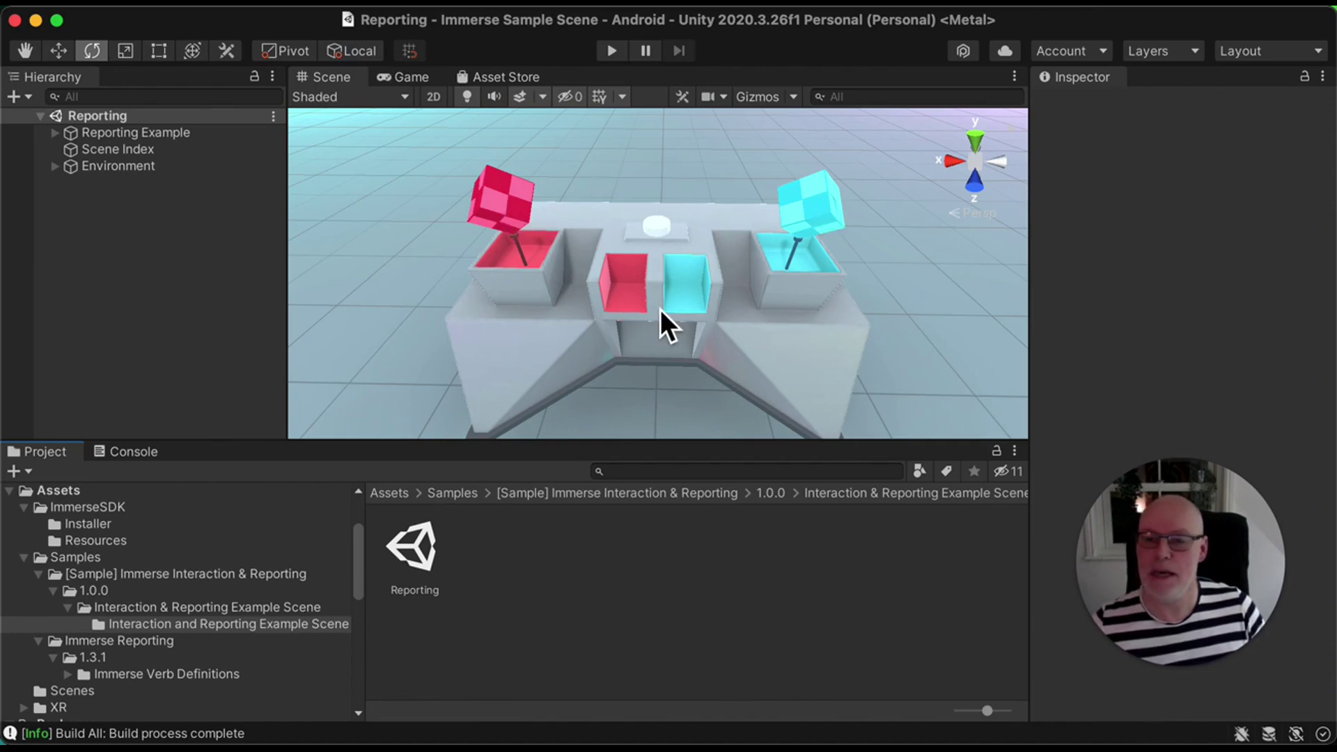
Step: Maximize the Scene view, bring the cube-placement instruction banner into view, then restore the layout
scroll(673, 272, "up", 3)
scroll(674, 270, "down", 6)
key("shift+space")
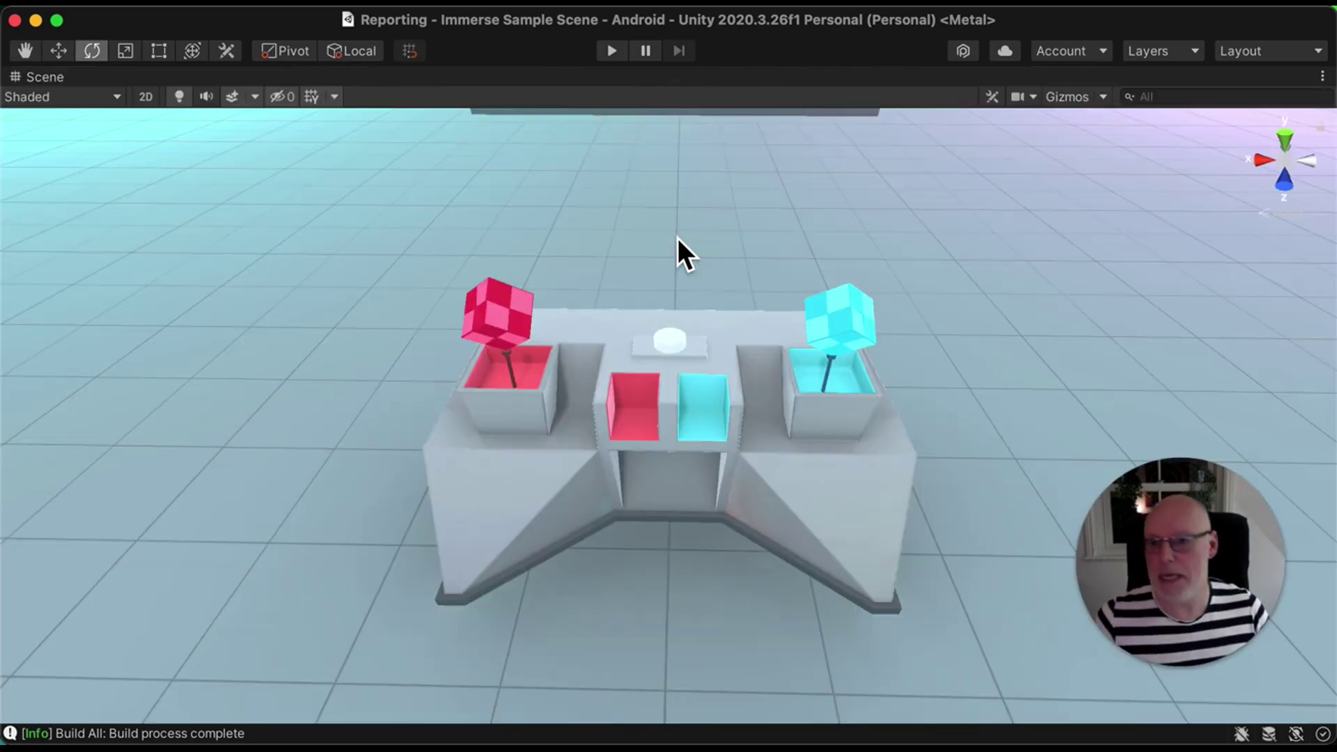
middle_click_drag(637, 315, 650, 296)
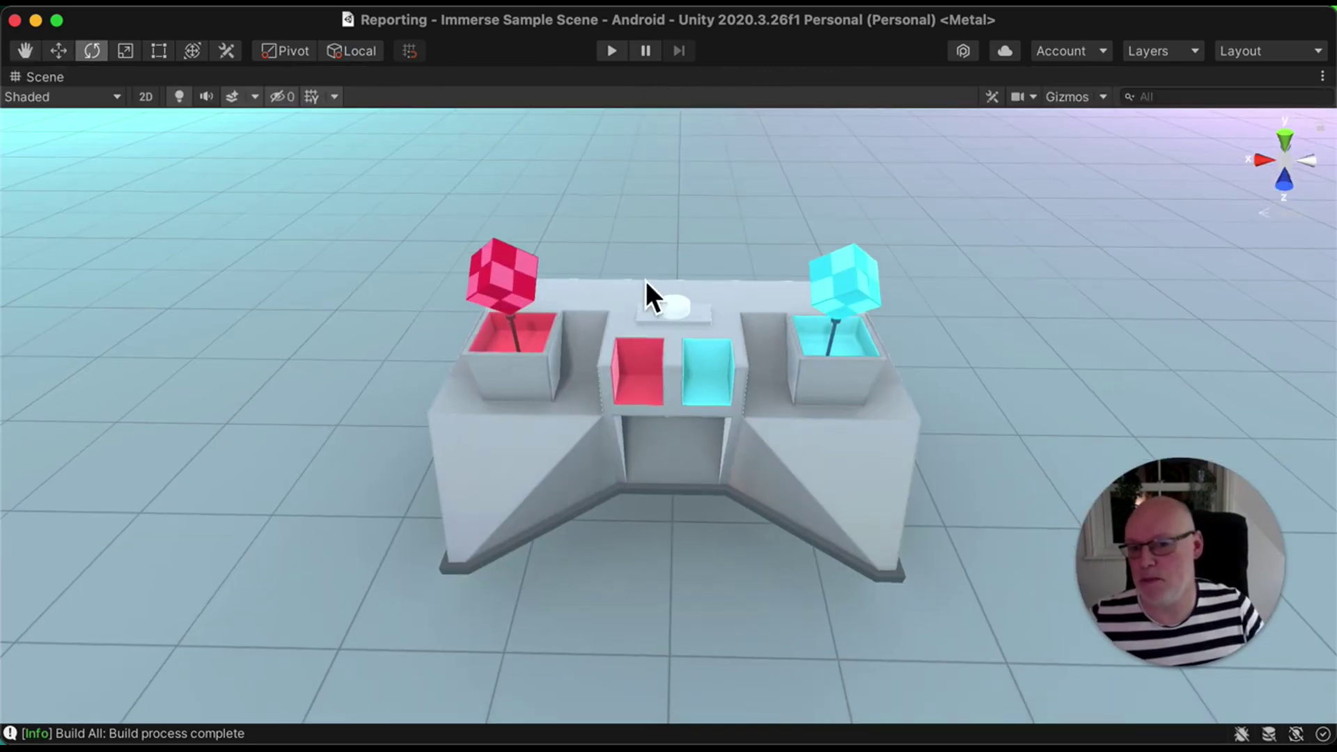
left_click_drag(648, 289, 665, 220, "alt")
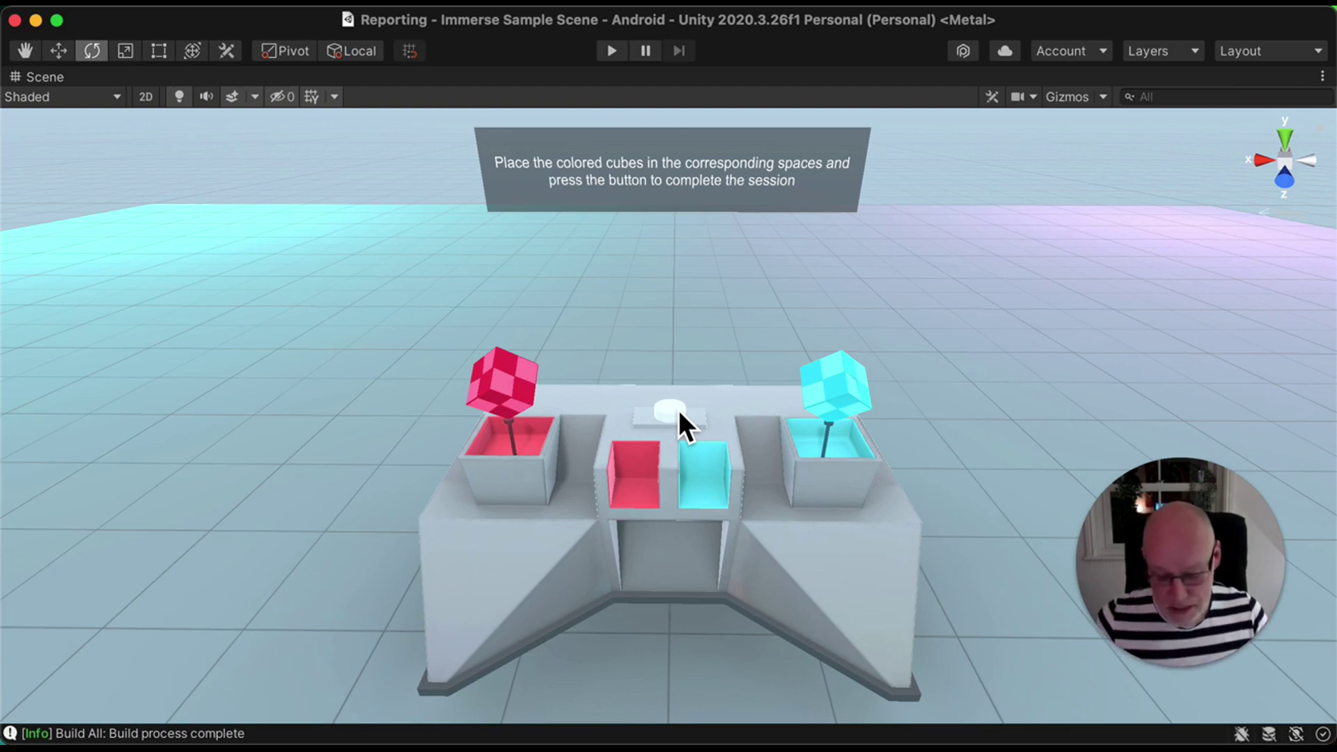
key("shift+space")
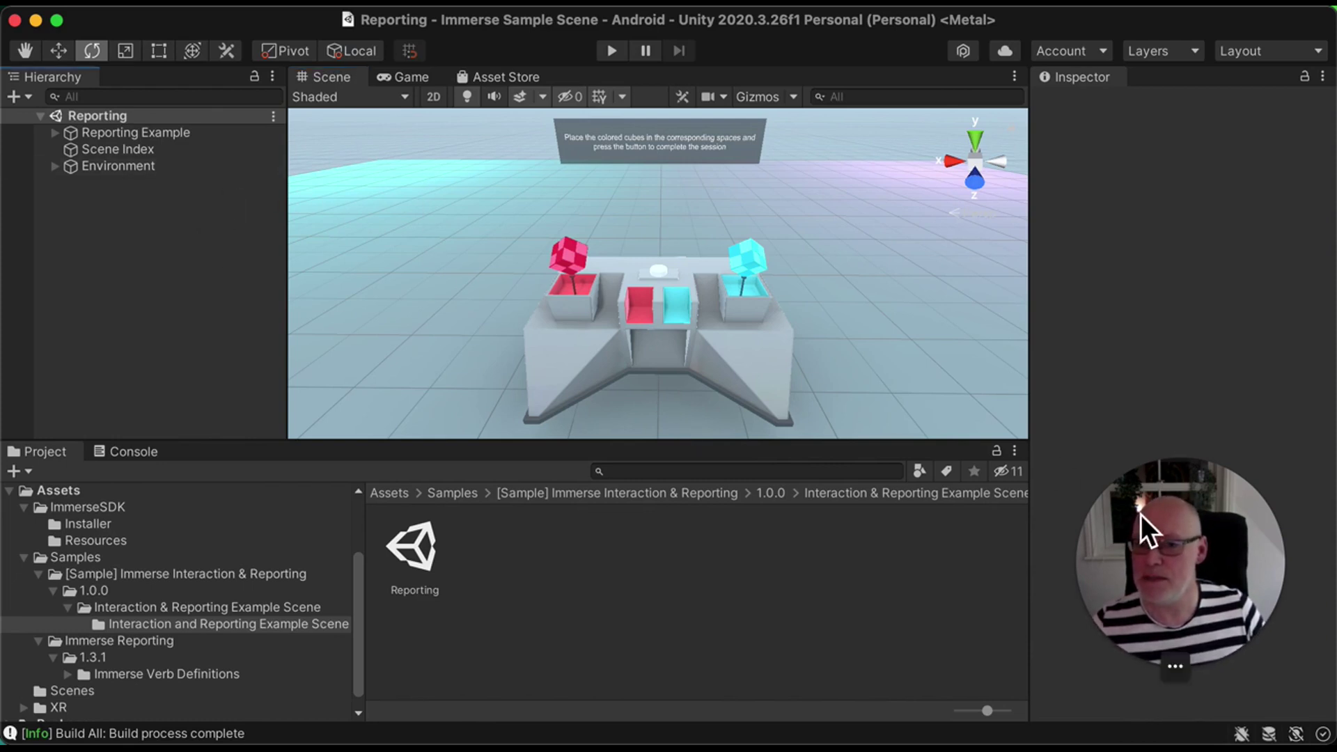
Step: Select Scene Index to view its eight entries of blue and red cubes and snap targets
left_click_drag(1210, 552, 207, 582)
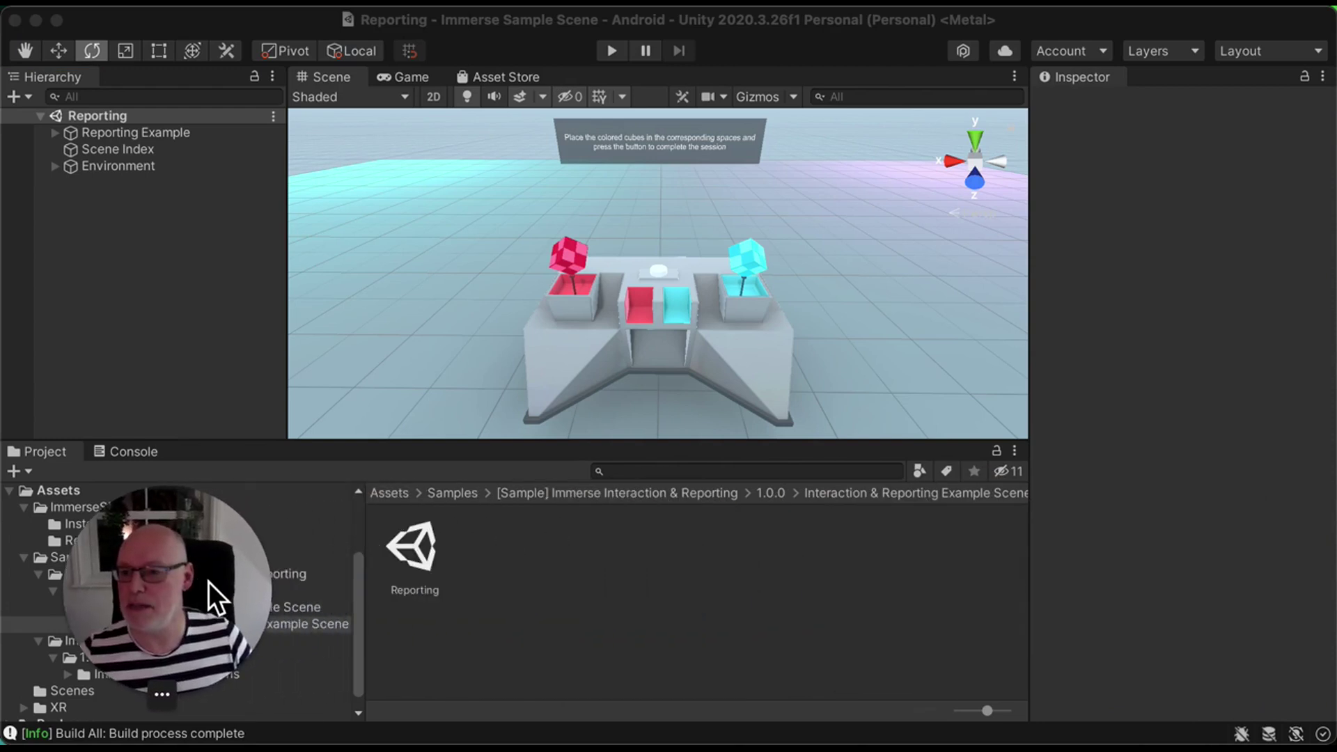
left_click(132, 151)
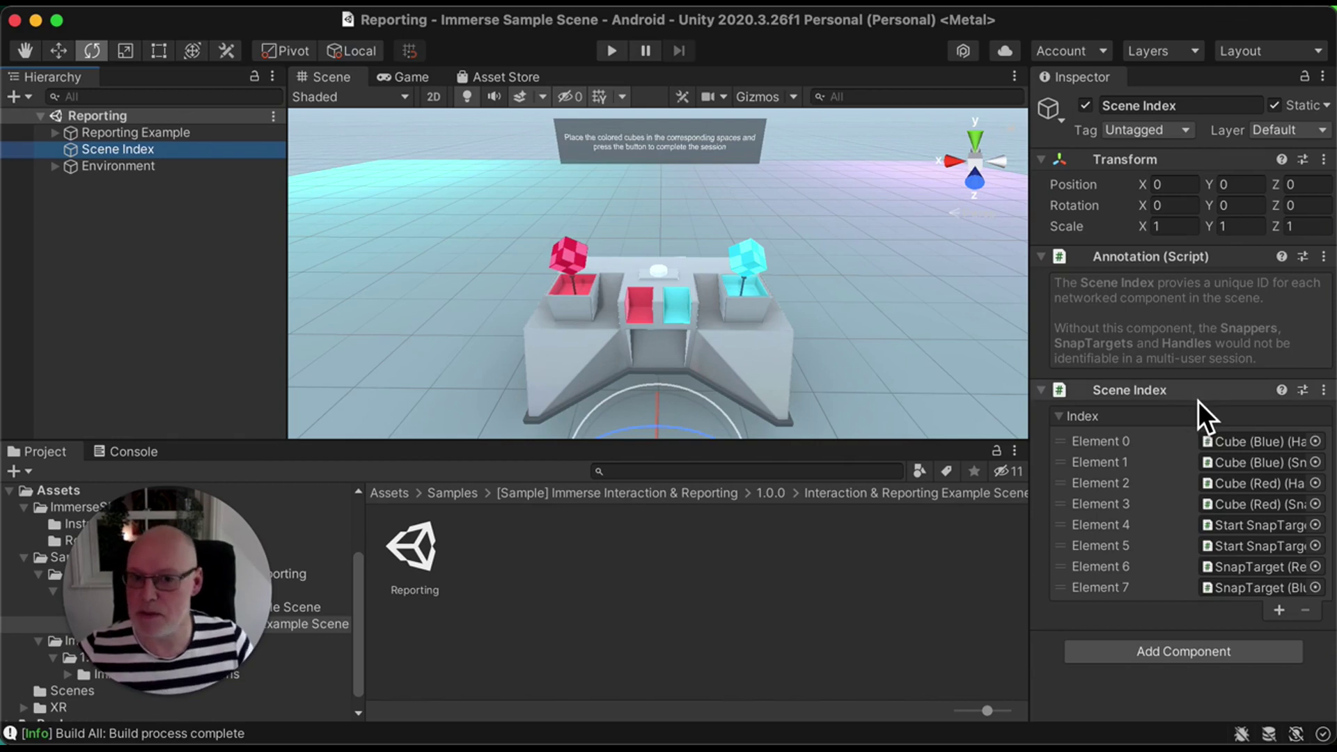
Step: Widen the Inspector so each cube's Handle, Snapper and snap target entries read fully
left_click_drag(1030, 525, 865, 526)
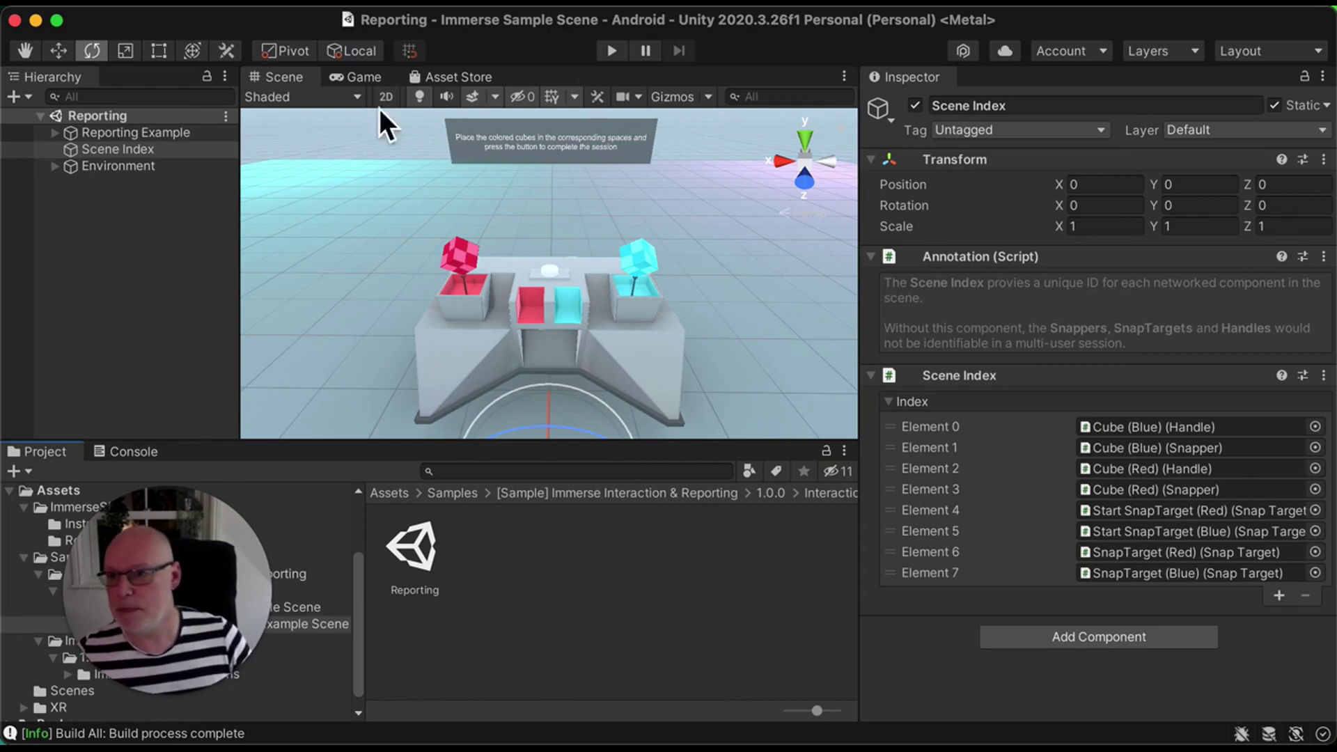
Step: Select Reporting Example and widen the Inspector to read all Reporting Manager fields
left_click(152, 139)
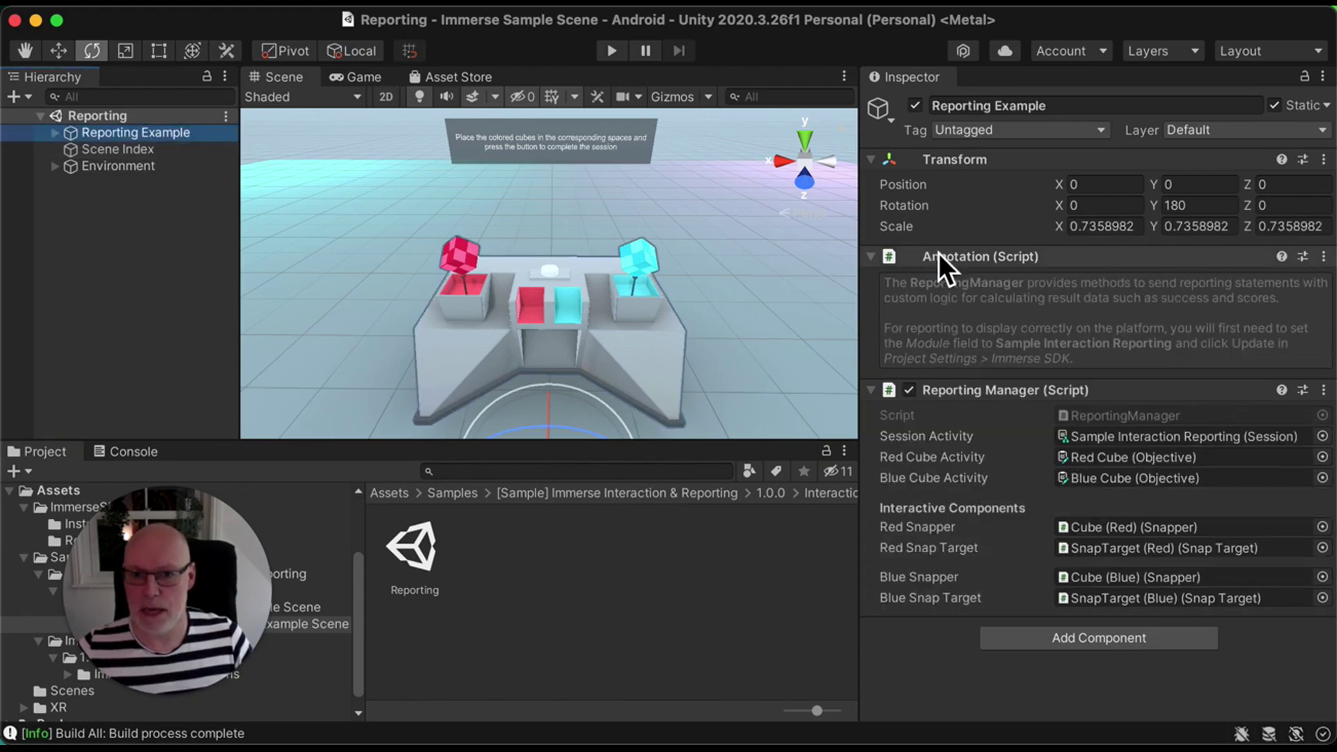
left_click_drag(875, 335, 766, 339)
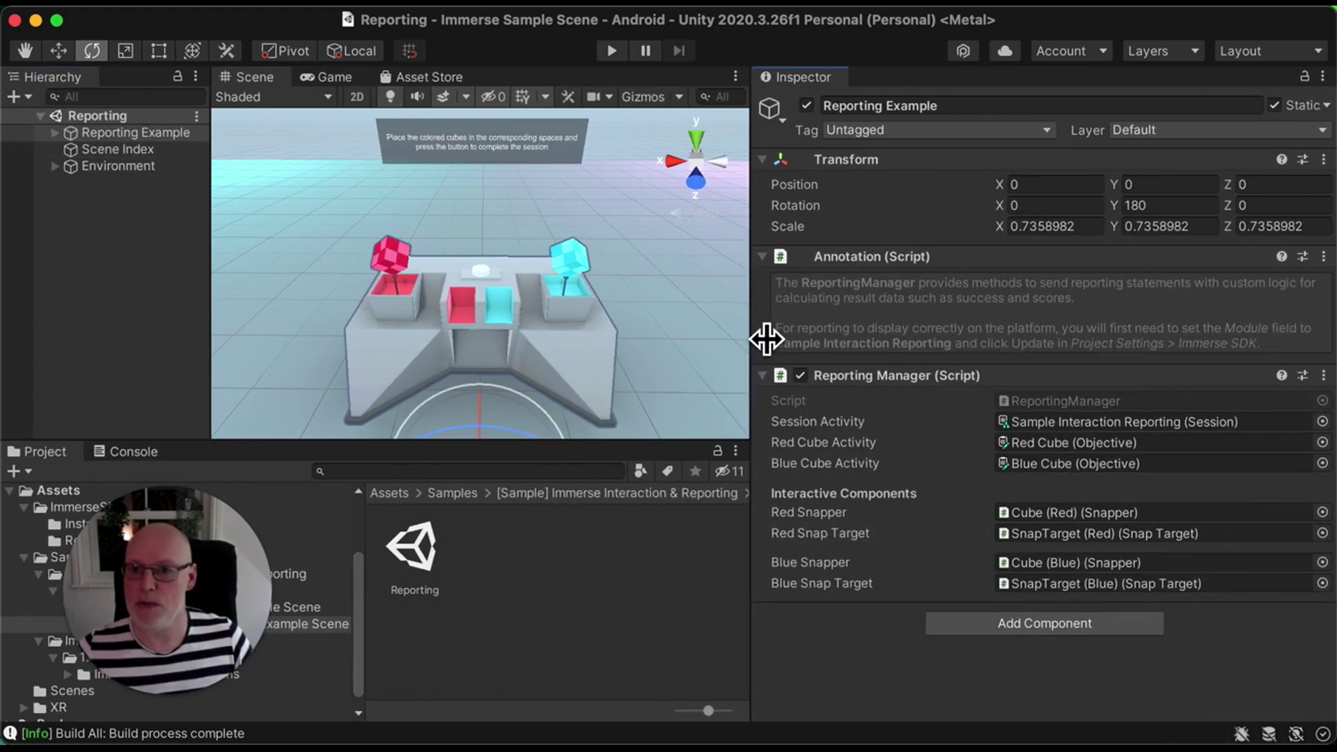
Step: Open Sample Interaction Reporting in the Report Builder, then move it up and shrink it
double_click(1118, 422)
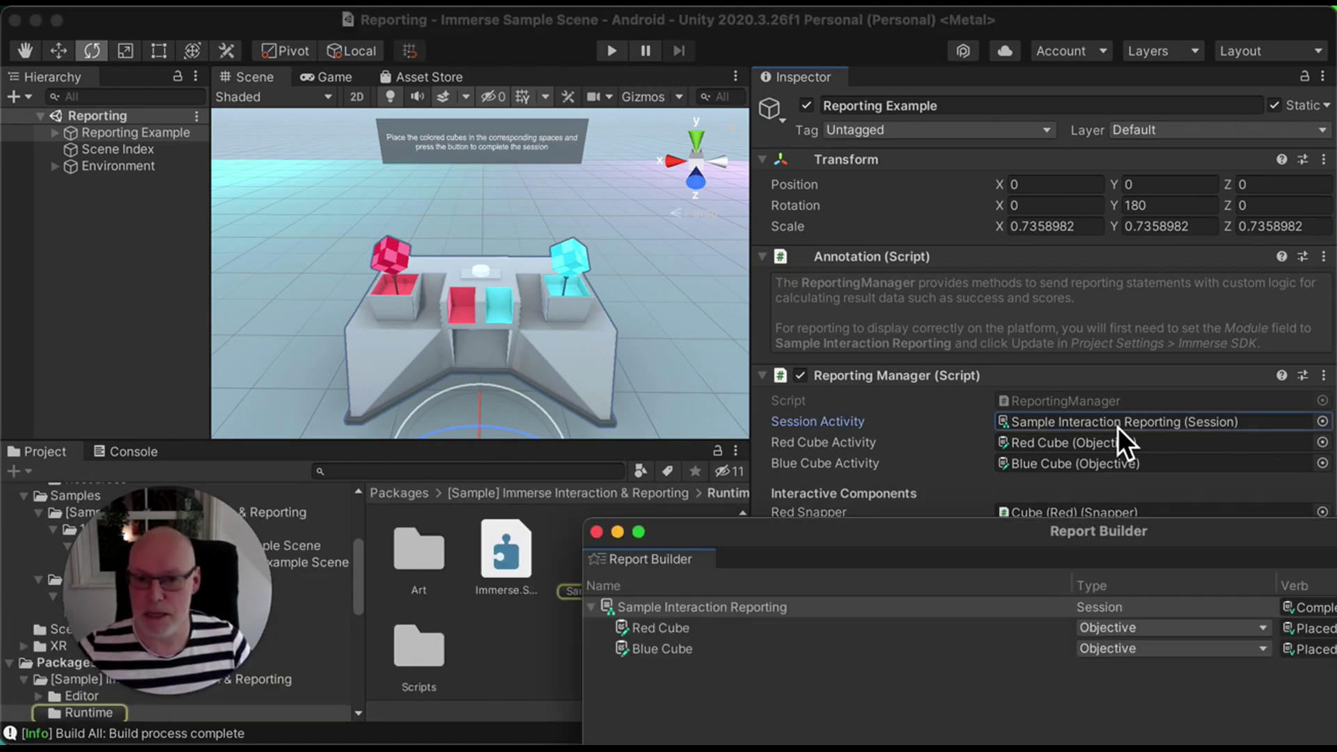
left_click_drag(1047, 550, 595, 105)
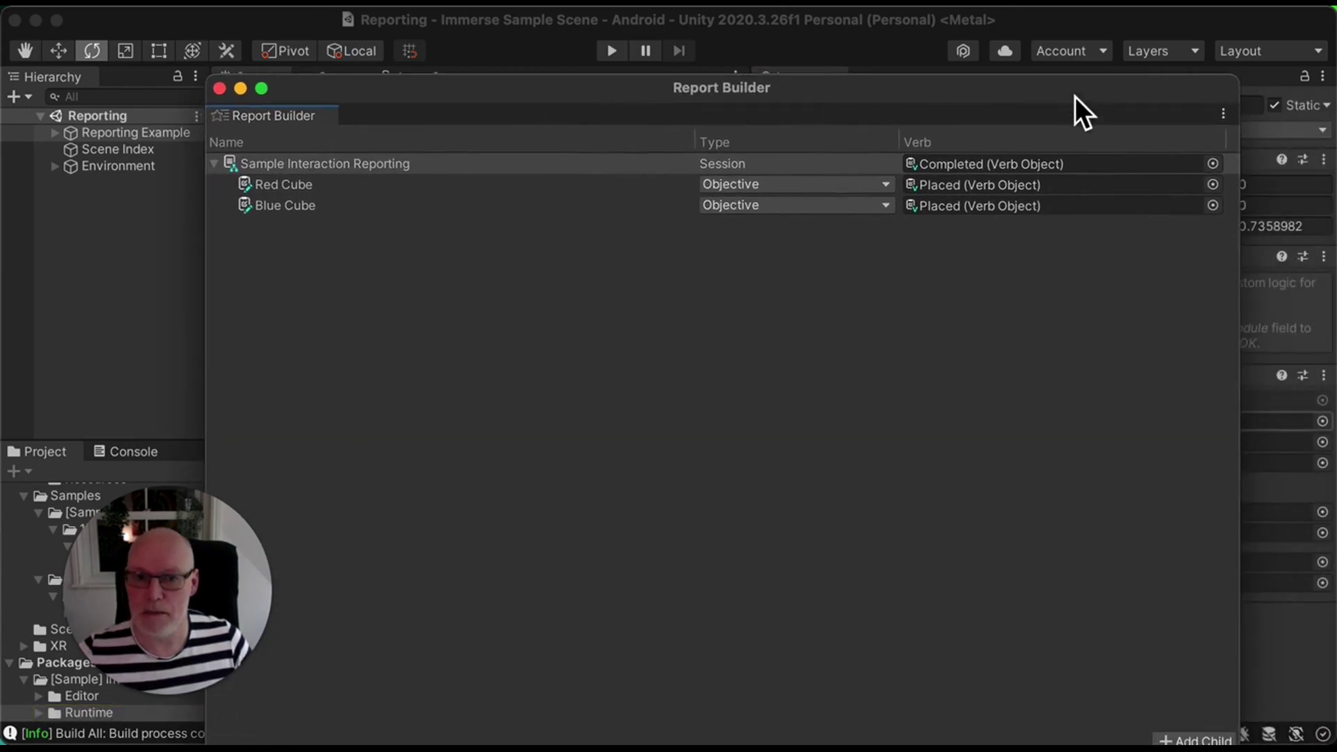
left_click_drag(1238, 88, 1261, 266)
left_click_drag(1172, 278, 1173, 133)
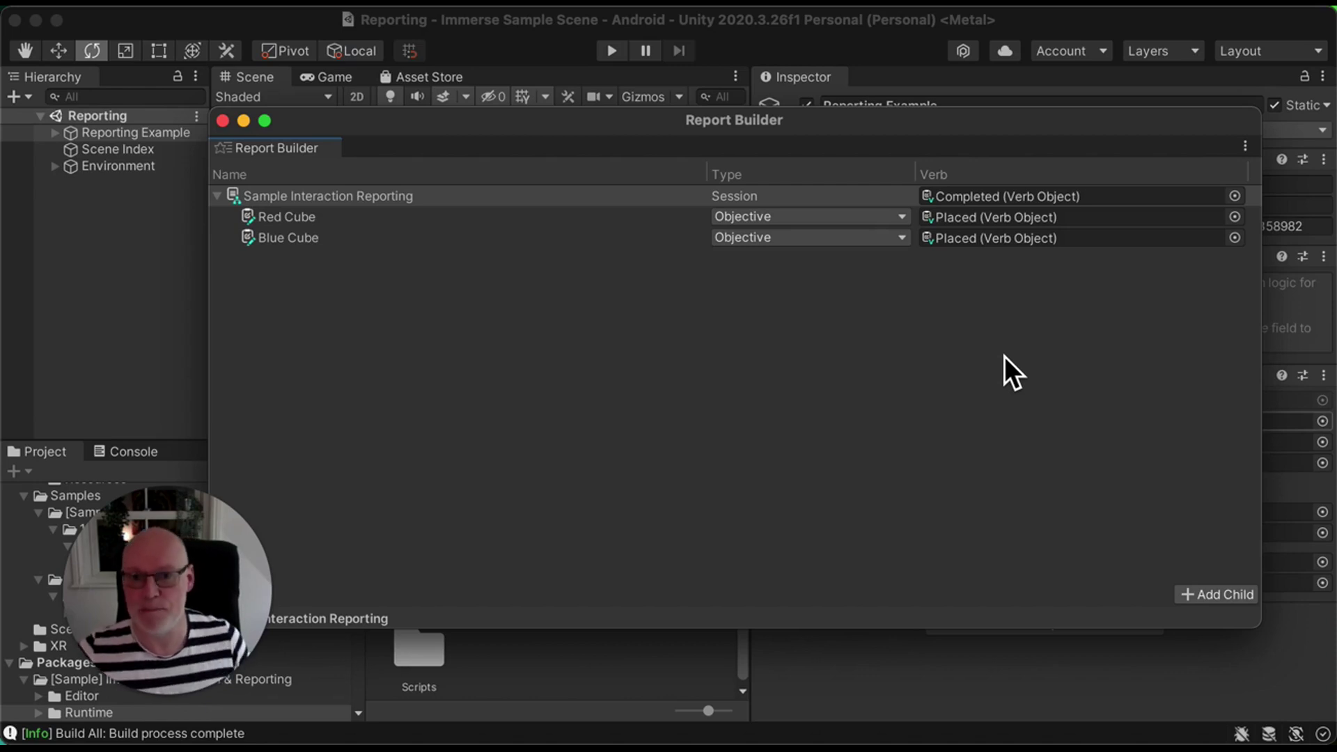
left_click(224, 121)
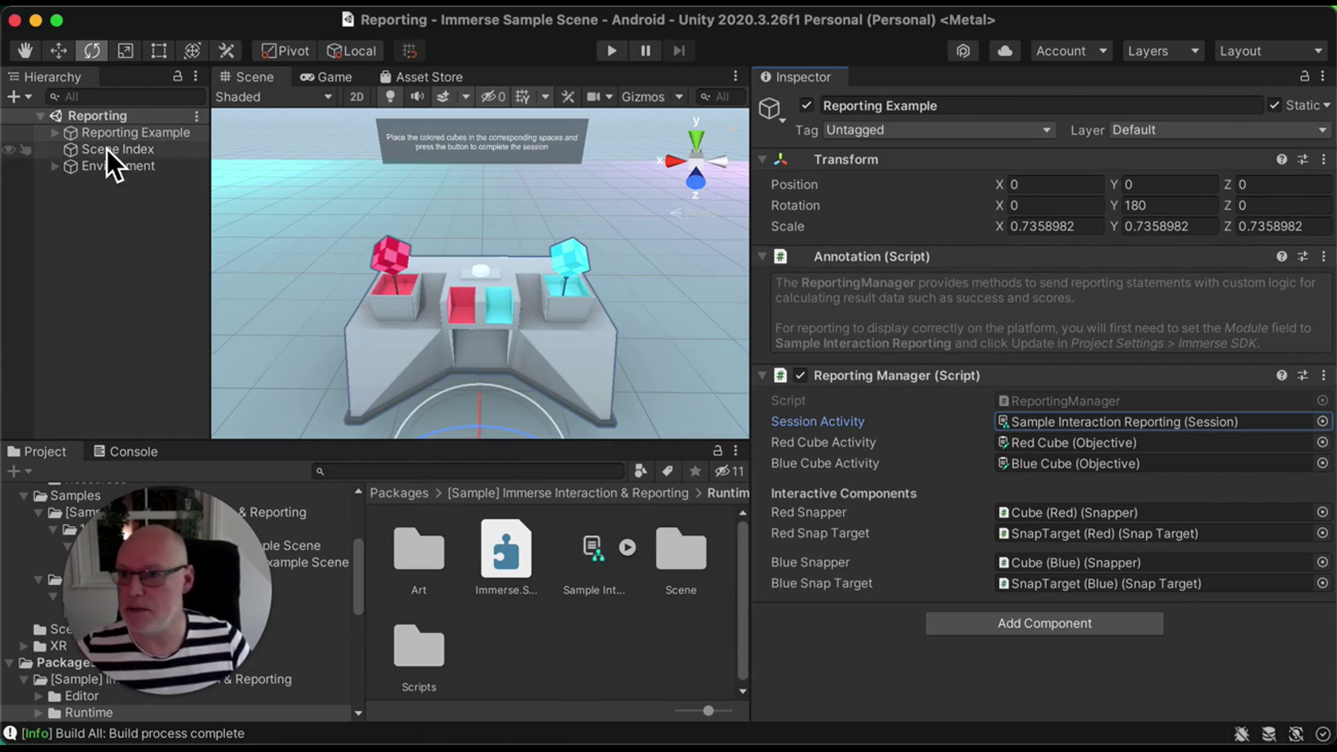
left_click(56, 134)
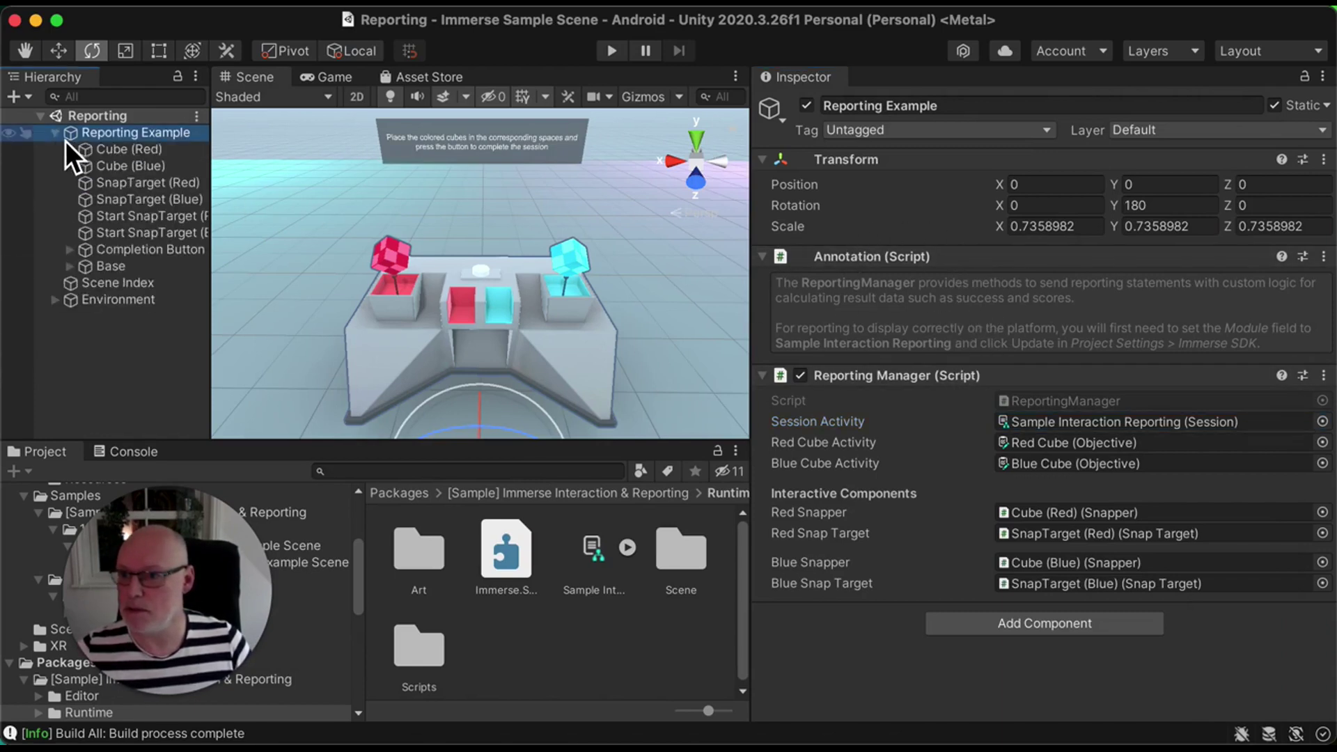
left_click(138, 149)
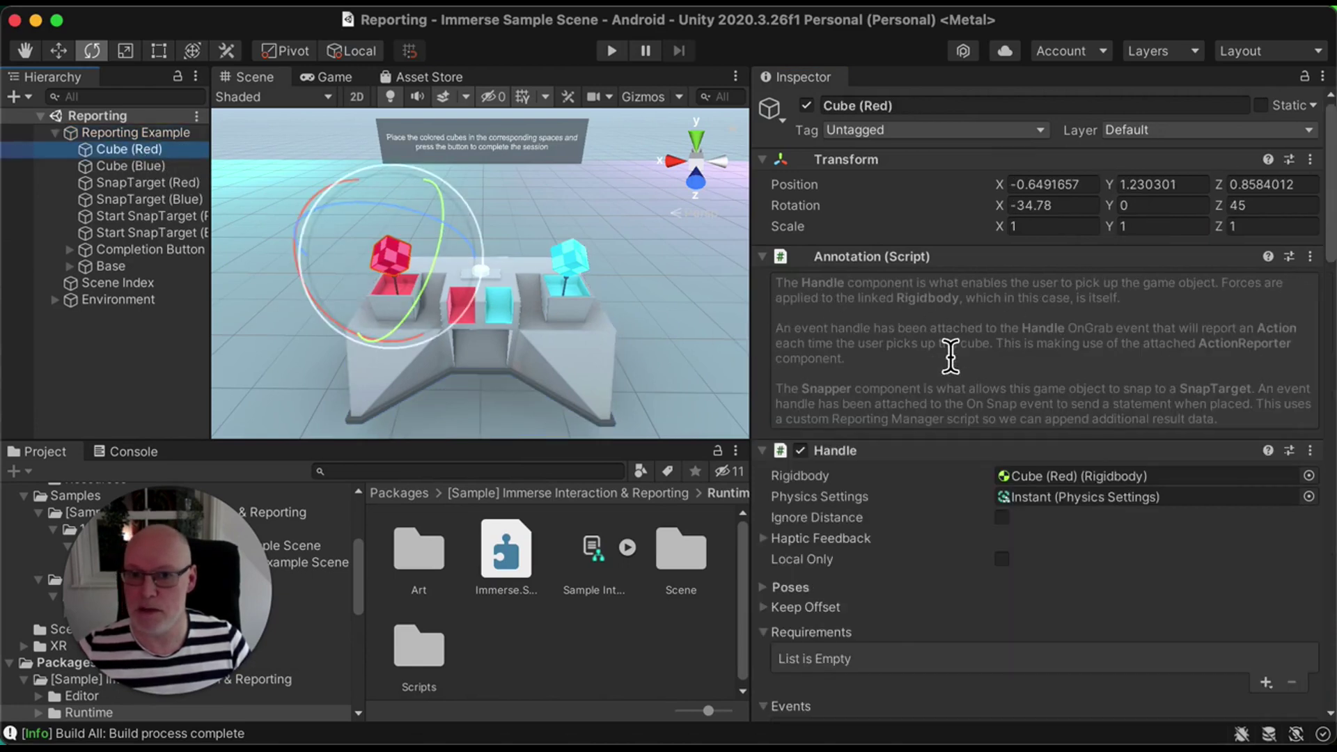
scroll(948, 337, "down", 1)
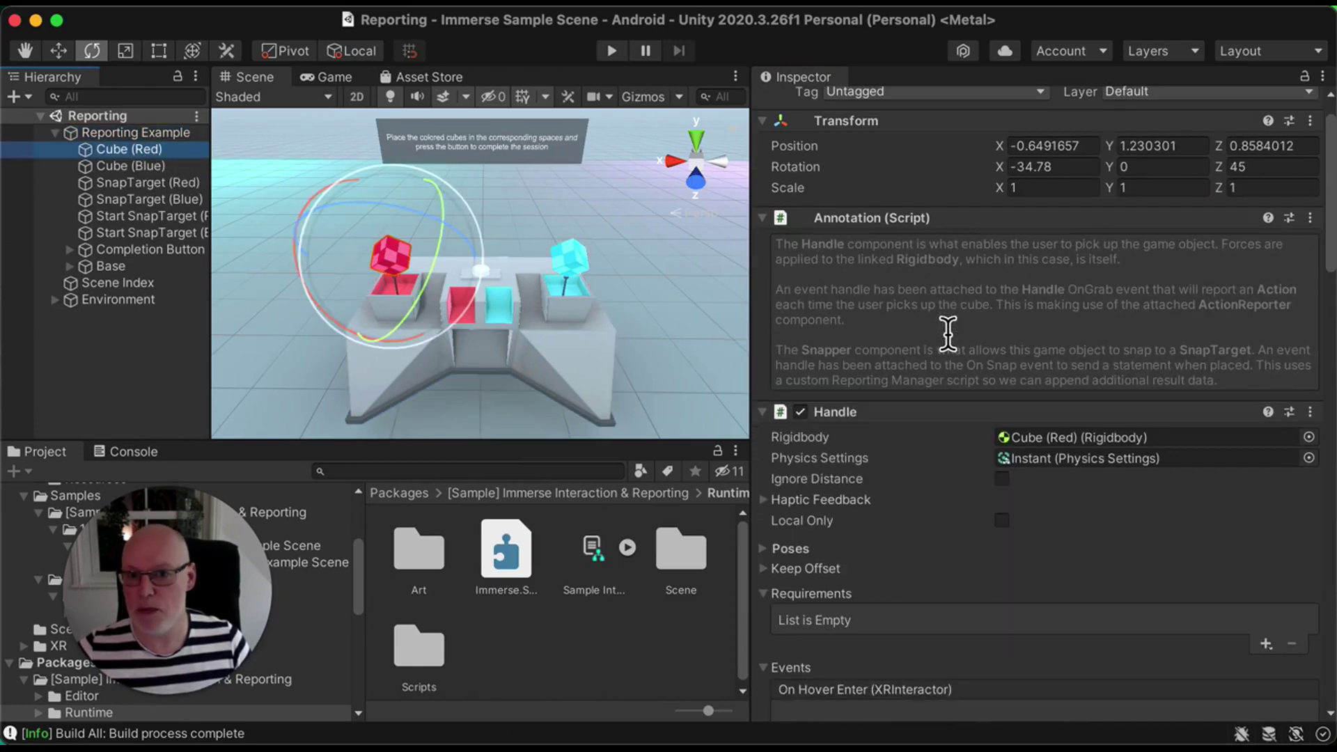
scroll(948, 334, "down", 2)
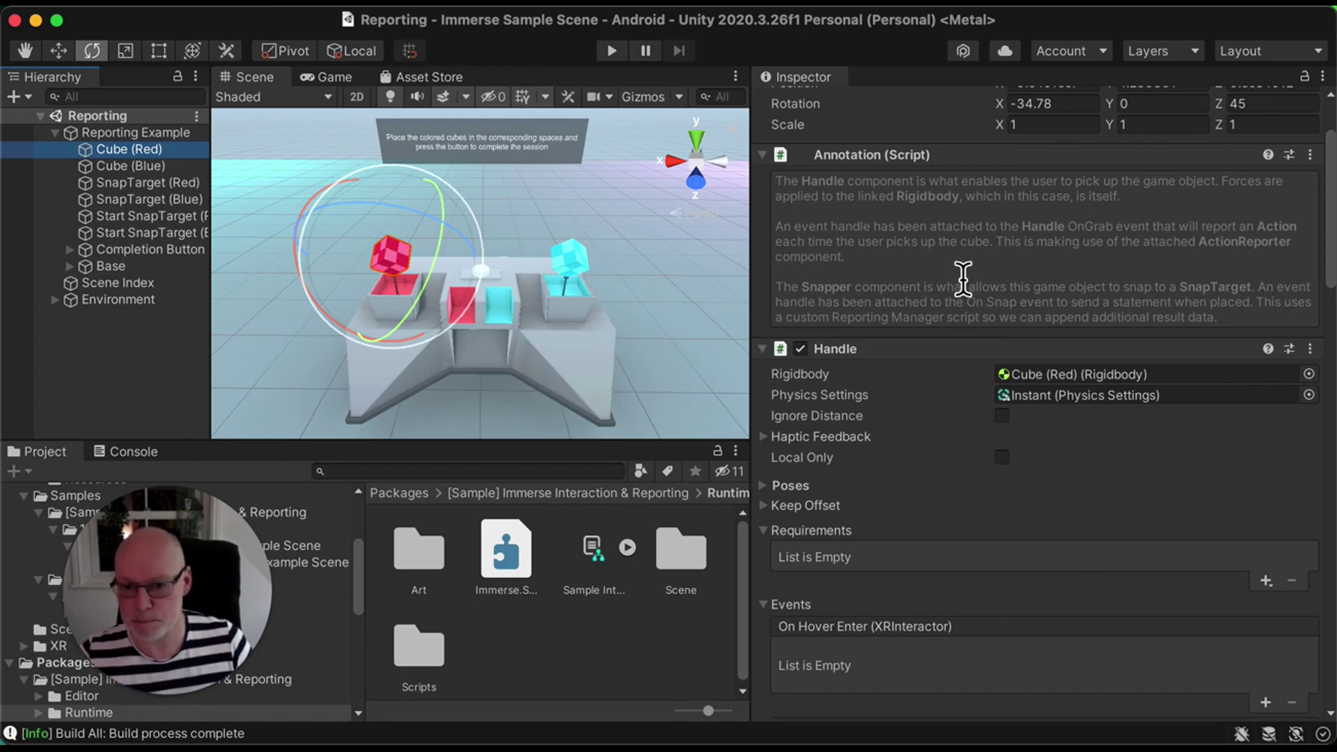
scroll(968, 278, "down", 1)
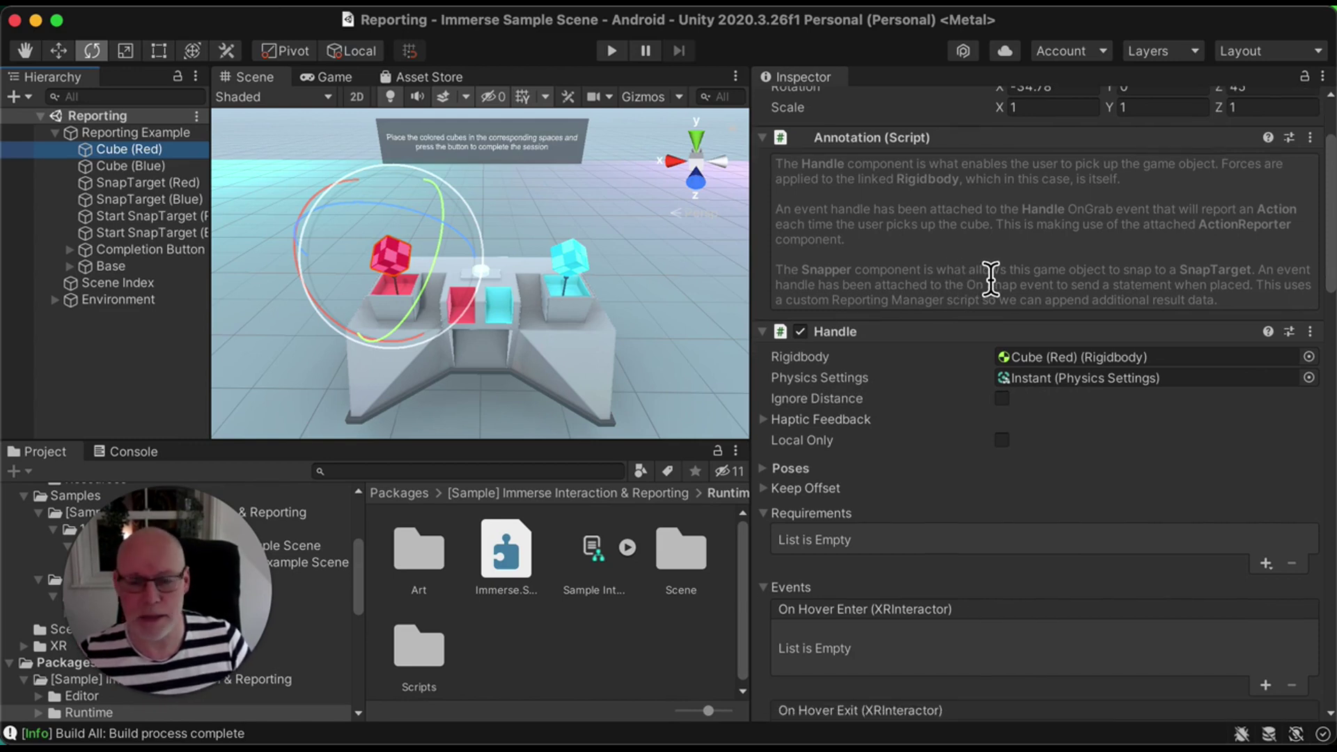
scroll(989, 279, "down", 10)
scroll(990, 278, "down", 6)
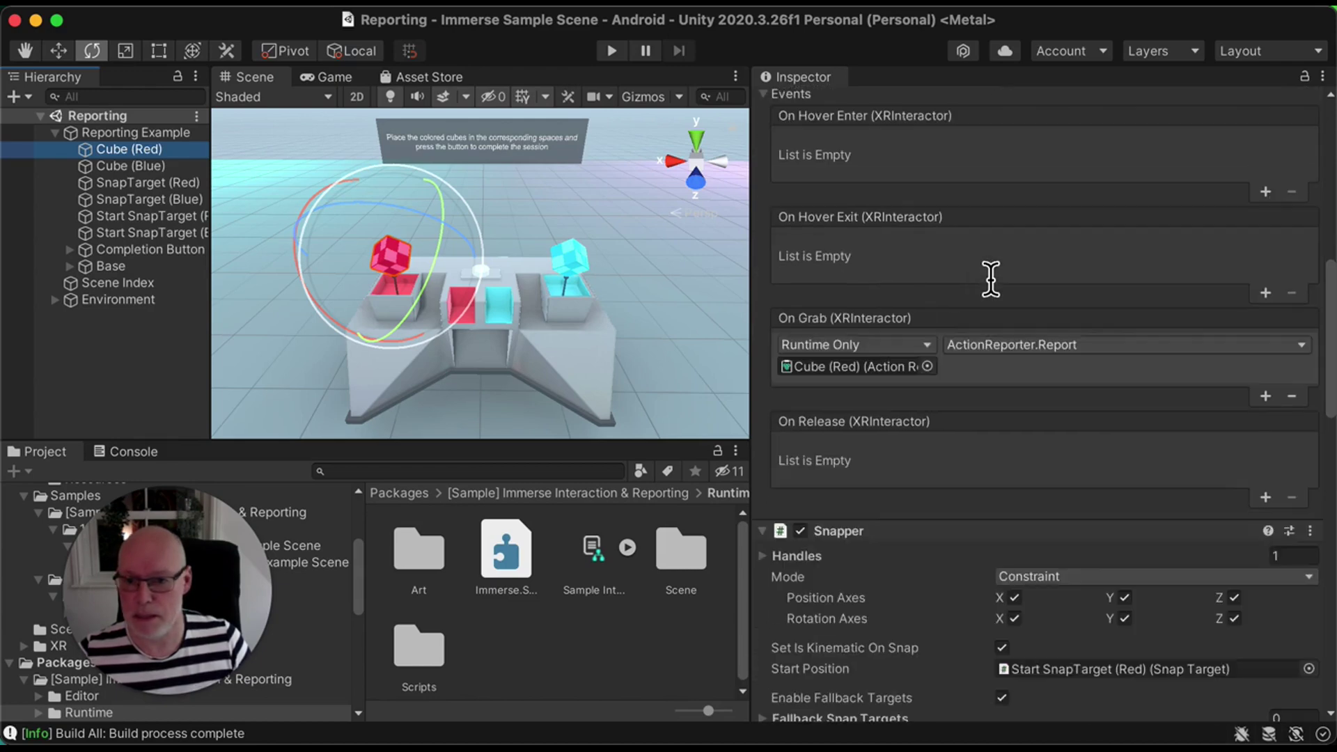
scroll(990, 278, "down", 3)
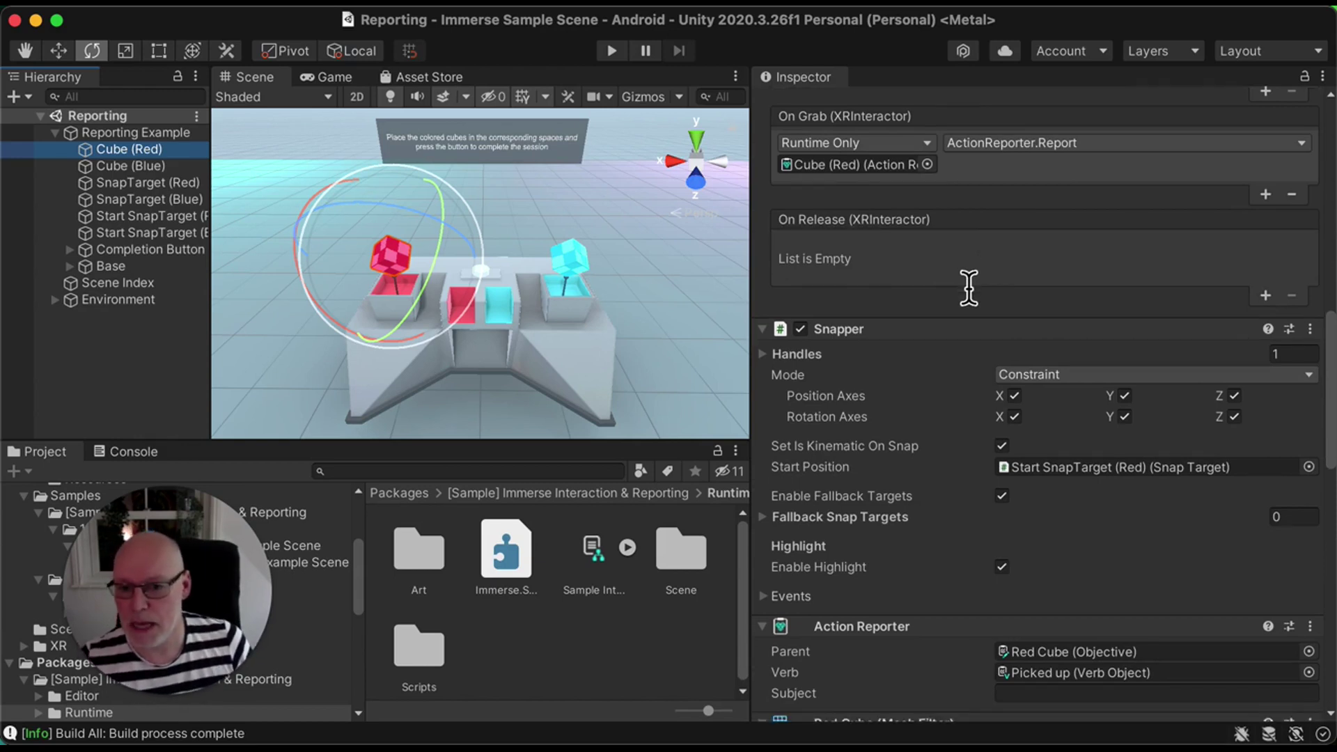
scroll(968, 287, "down", 3)
scroll(969, 288, "down", 4)
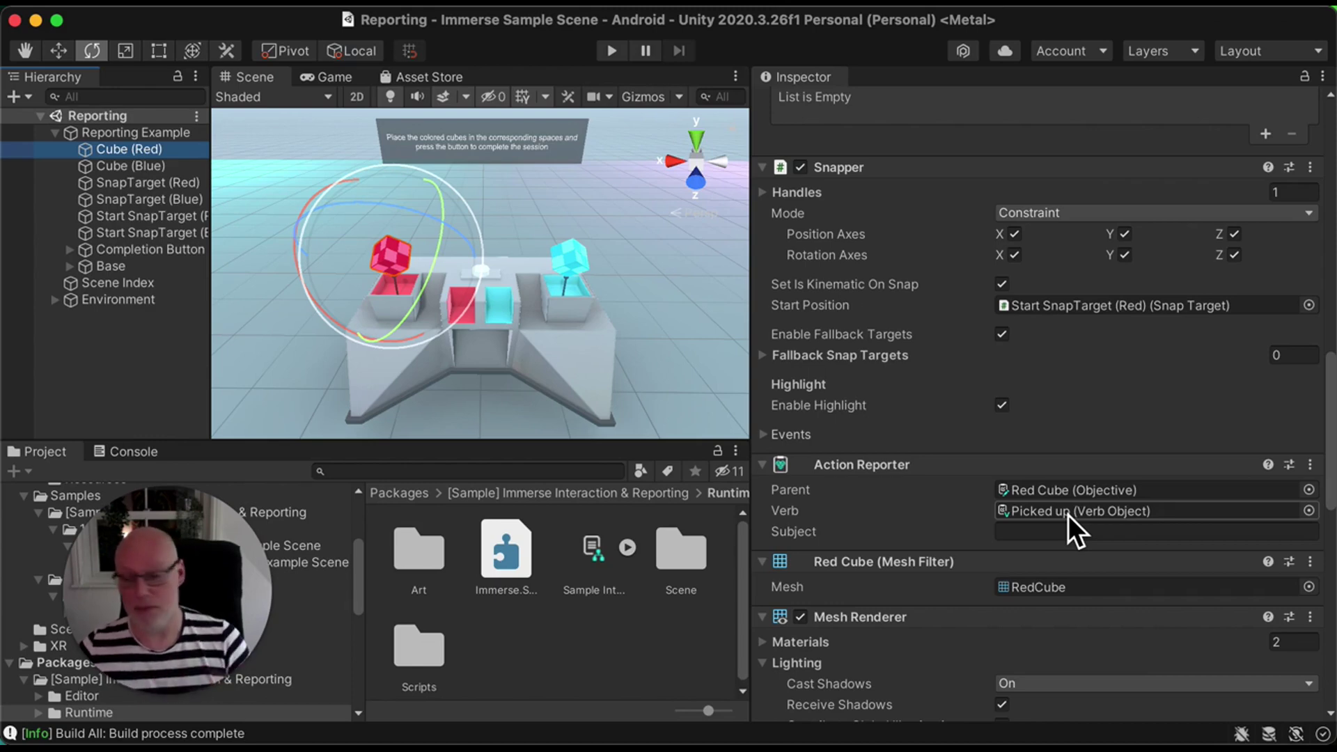
scroll(970, 513, "down", 5)
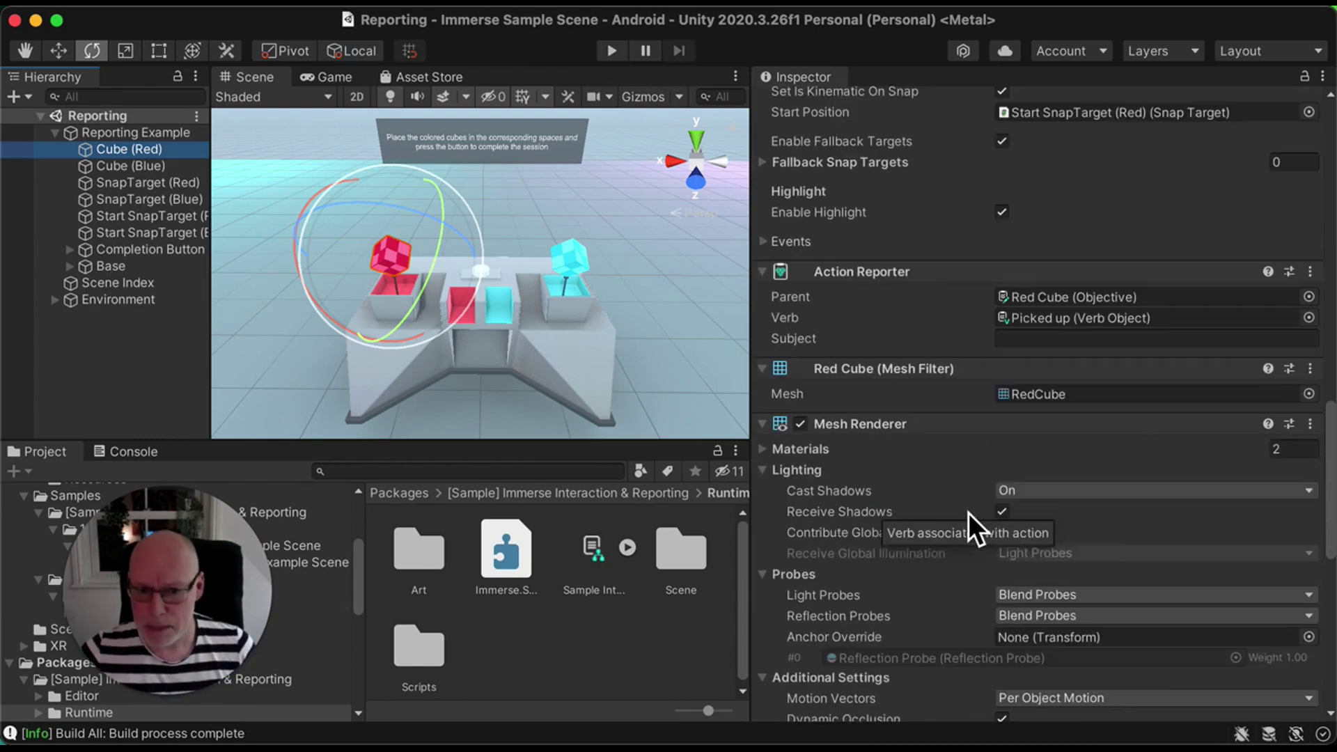
scroll(968, 512, "down", 8)
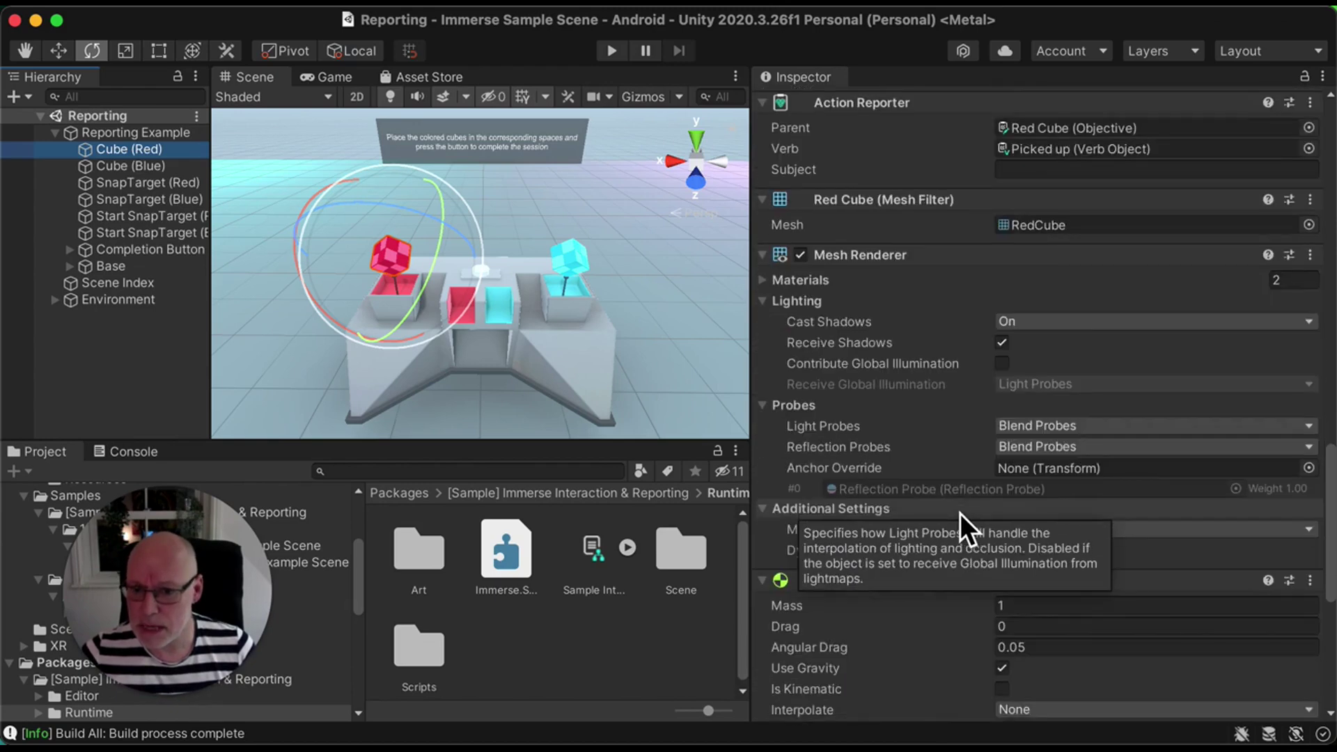
scroll(963, 515, "up", 4)
scroll(961, 513, "down", 10)
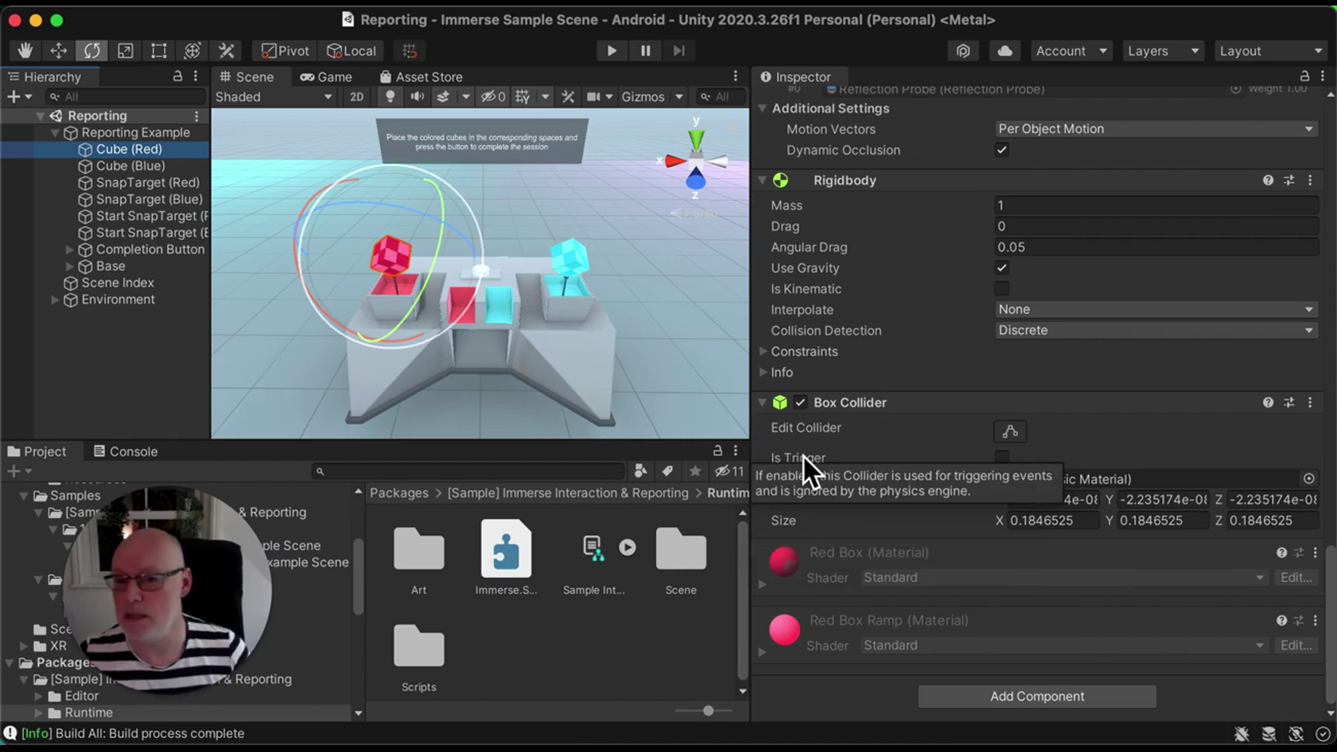
scroll(929, 514, "up", 20)
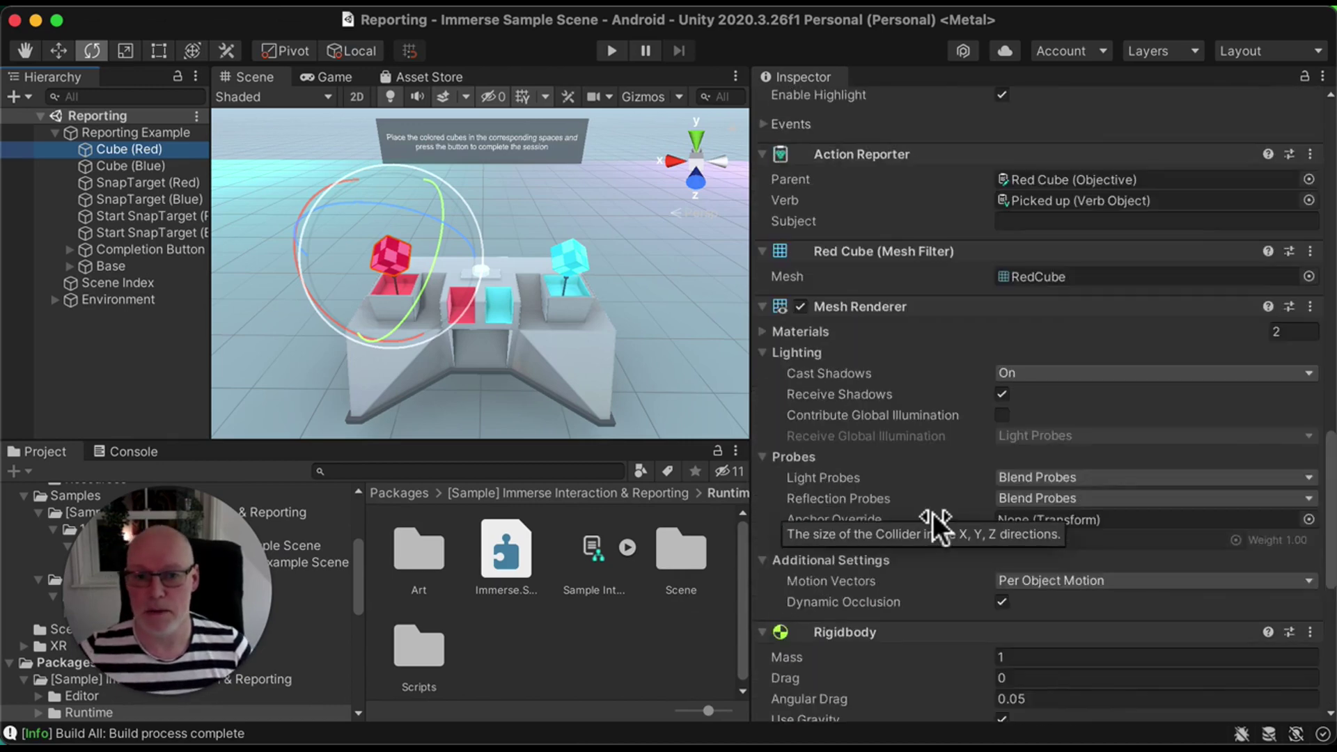
scroll(933, 521, "up", 10)
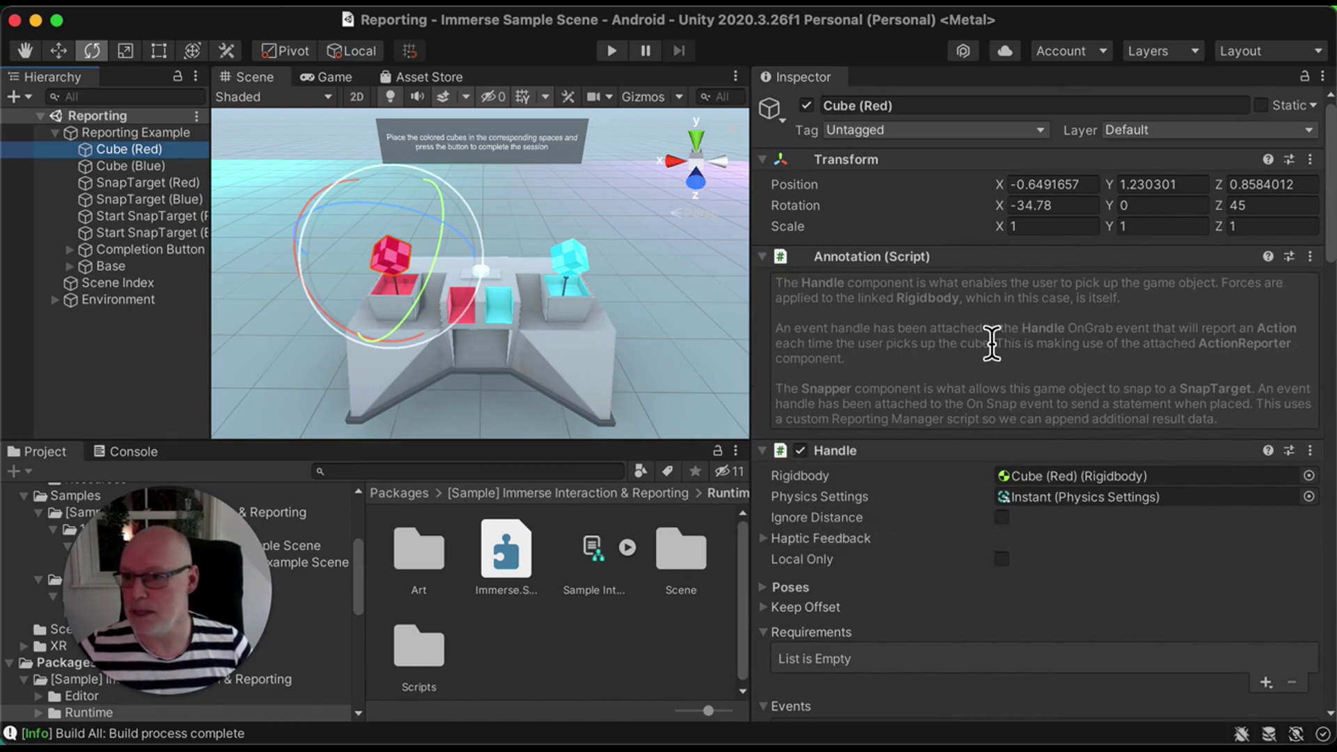
Step: Inspect Completion Button and expand Base to show Footer, BlueStand, RedStand and Collision
left_click(169, 257)
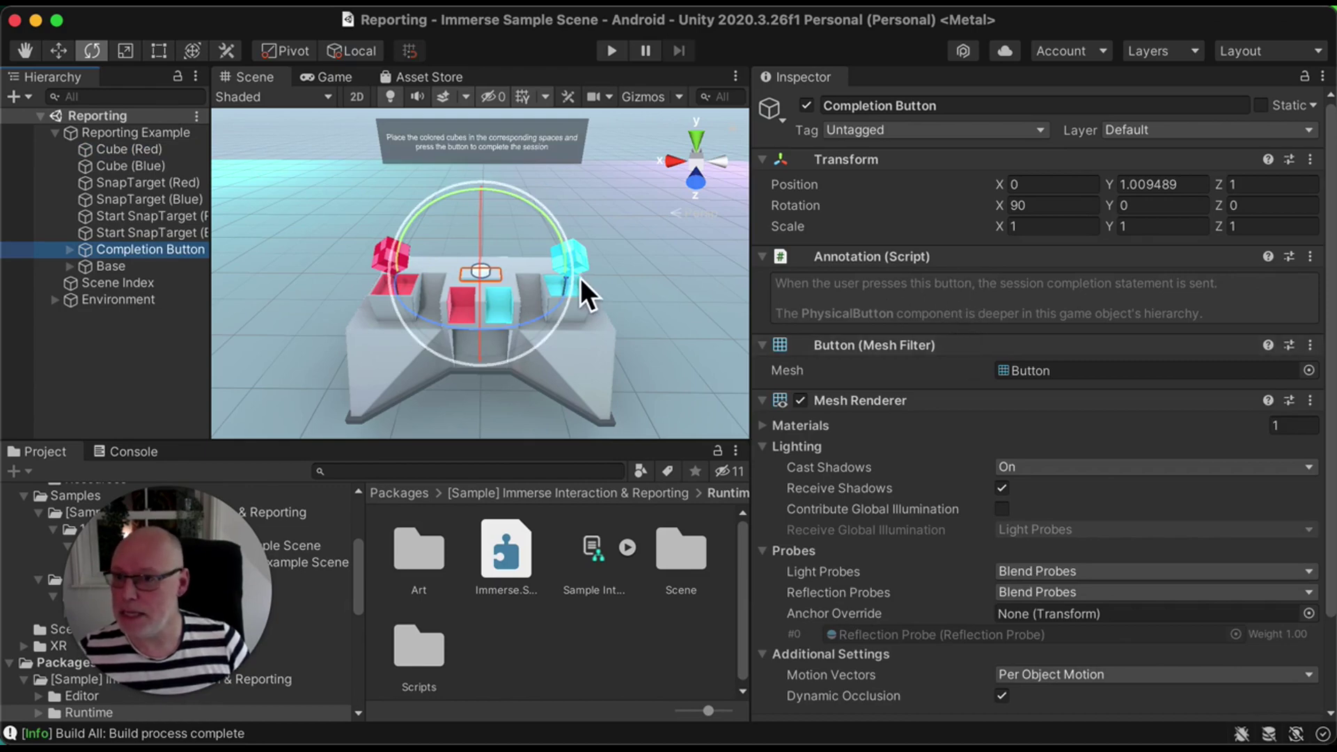
scroll(952, 350, "down", 5)
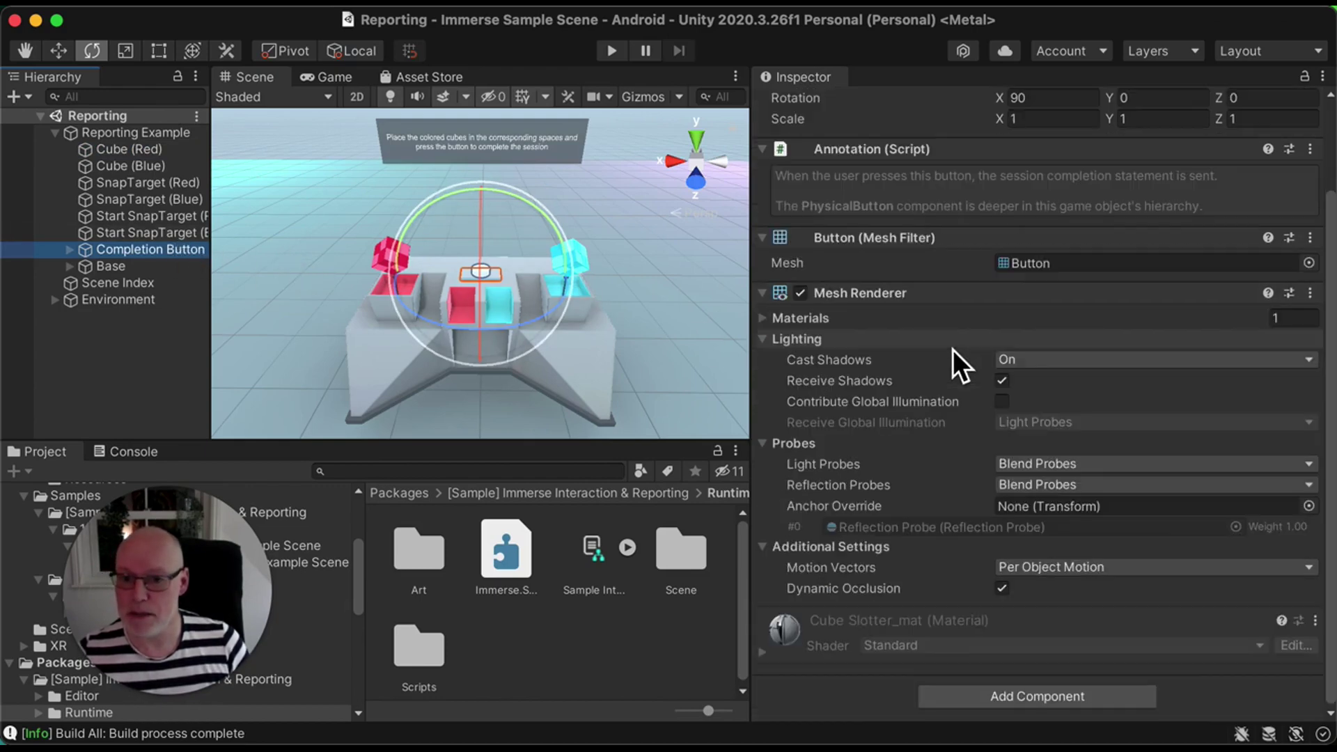
scroll(952, 350, "up", 4)
scroll(952, 349, "up", 1)
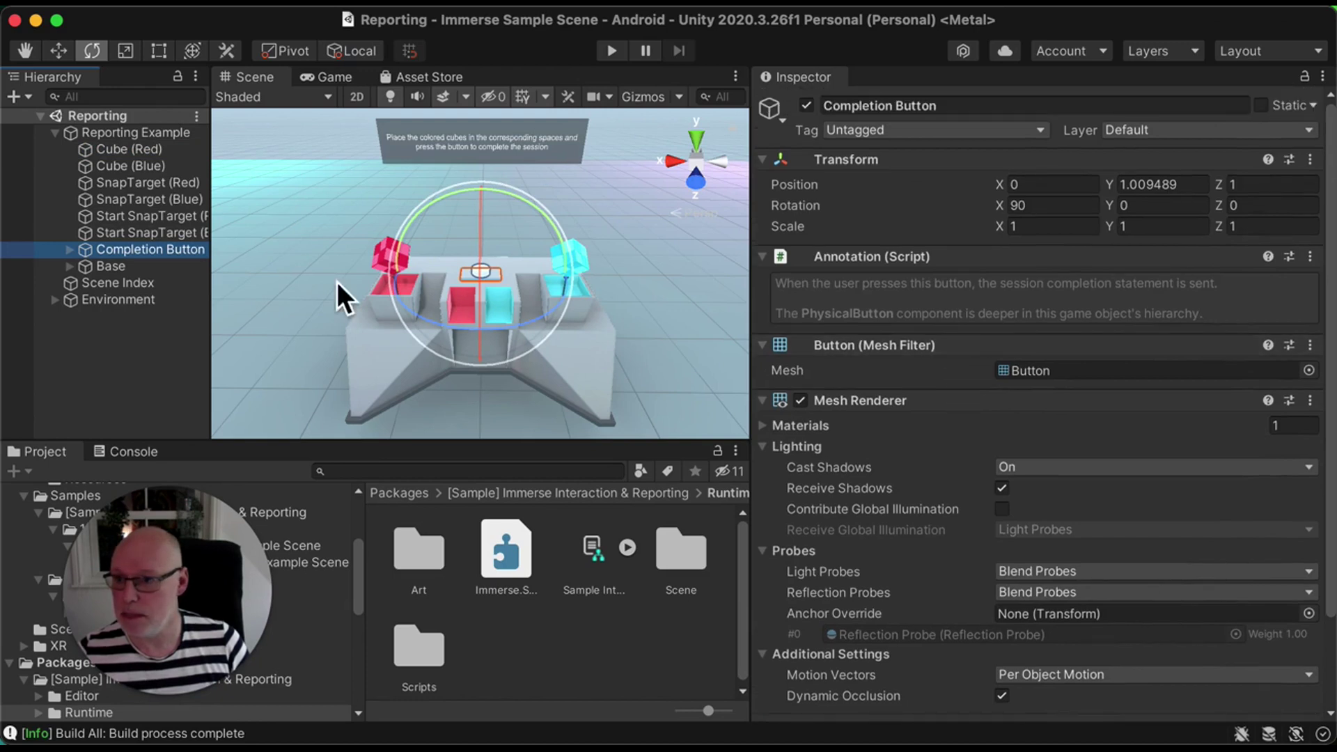
left_click(71, 268)
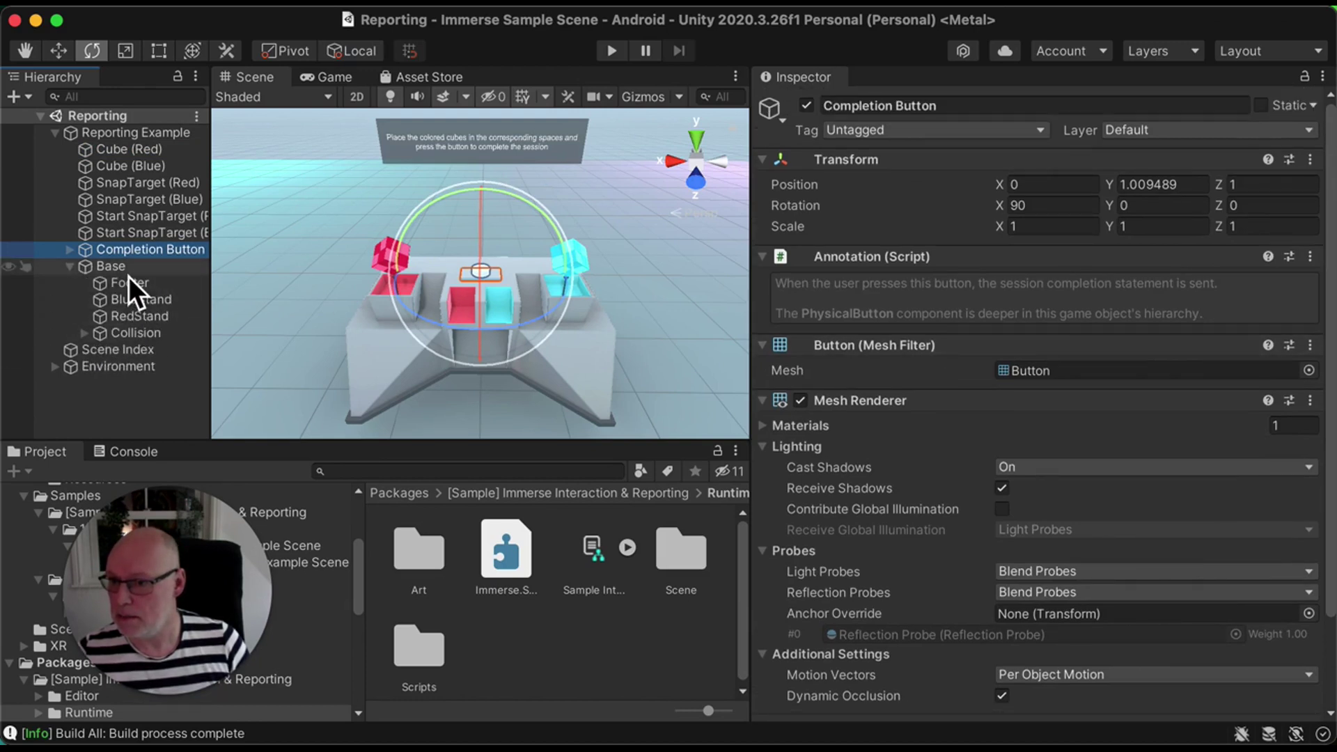
Step: Select and frame Environment, then zoom the Scene view back toward the stand
double_click(85, 367)
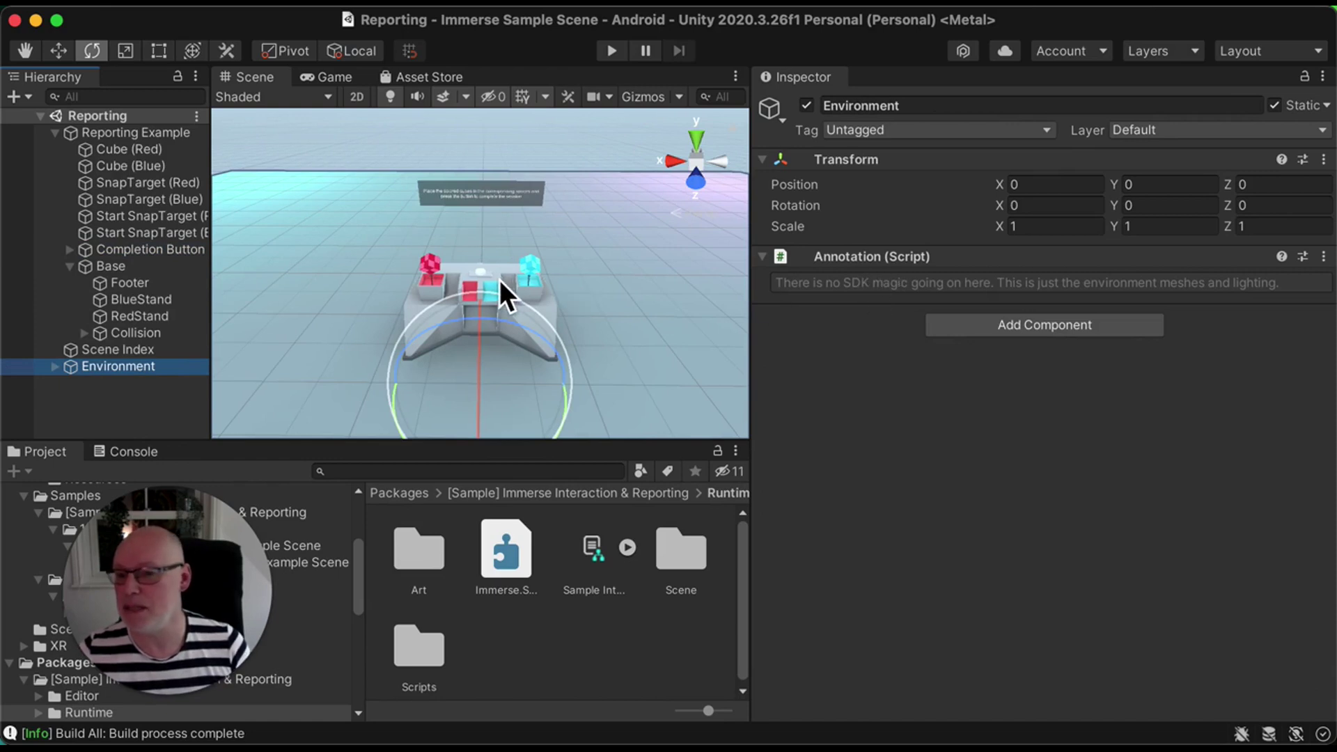
scroll(468, 282, "up", 5)
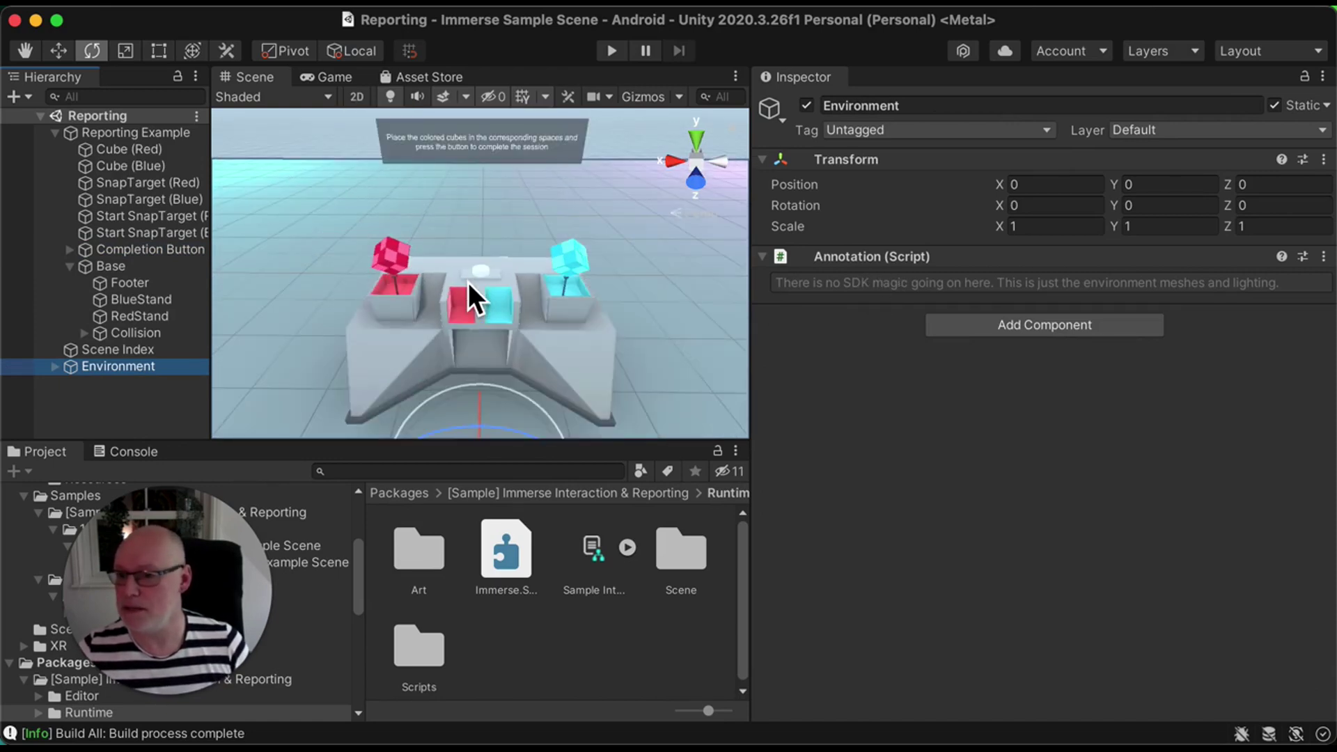